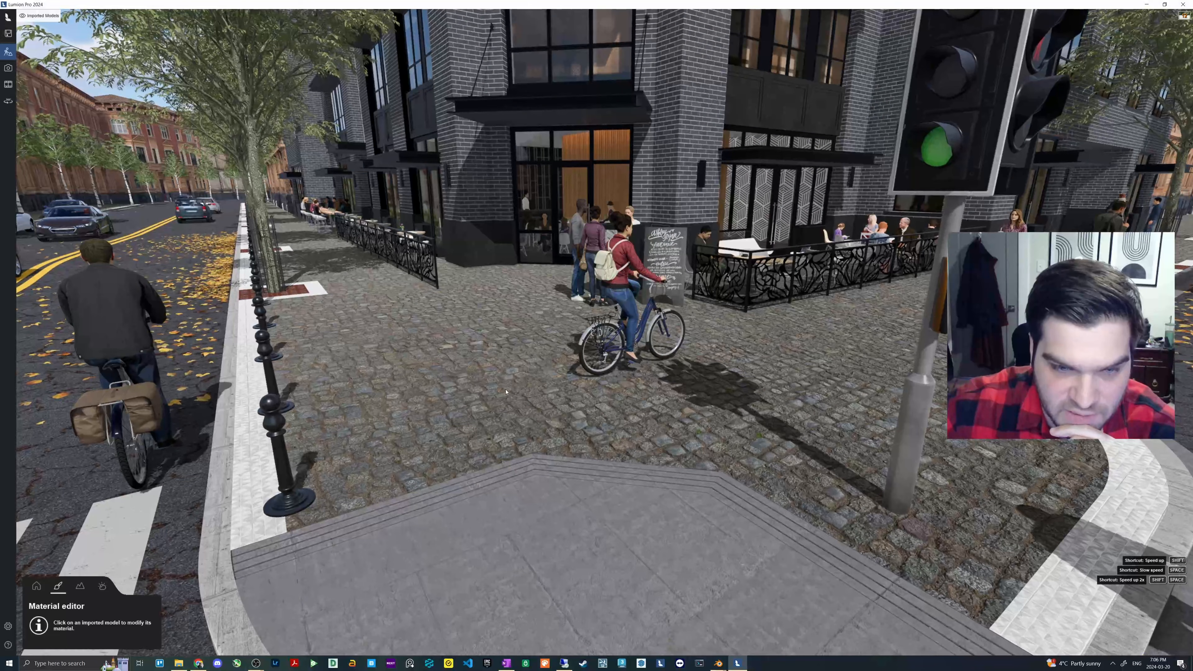
Apply a cobblestone material from the Stone library category to the sidewalk surface.
click(505, 391)
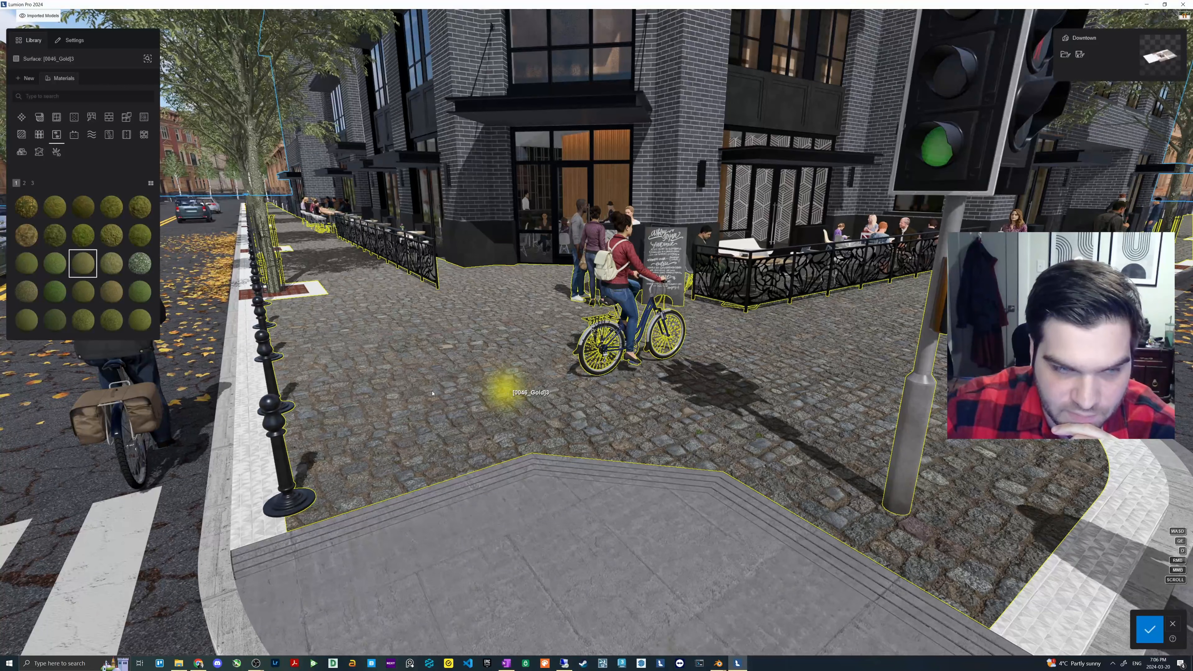
click(31, 78)
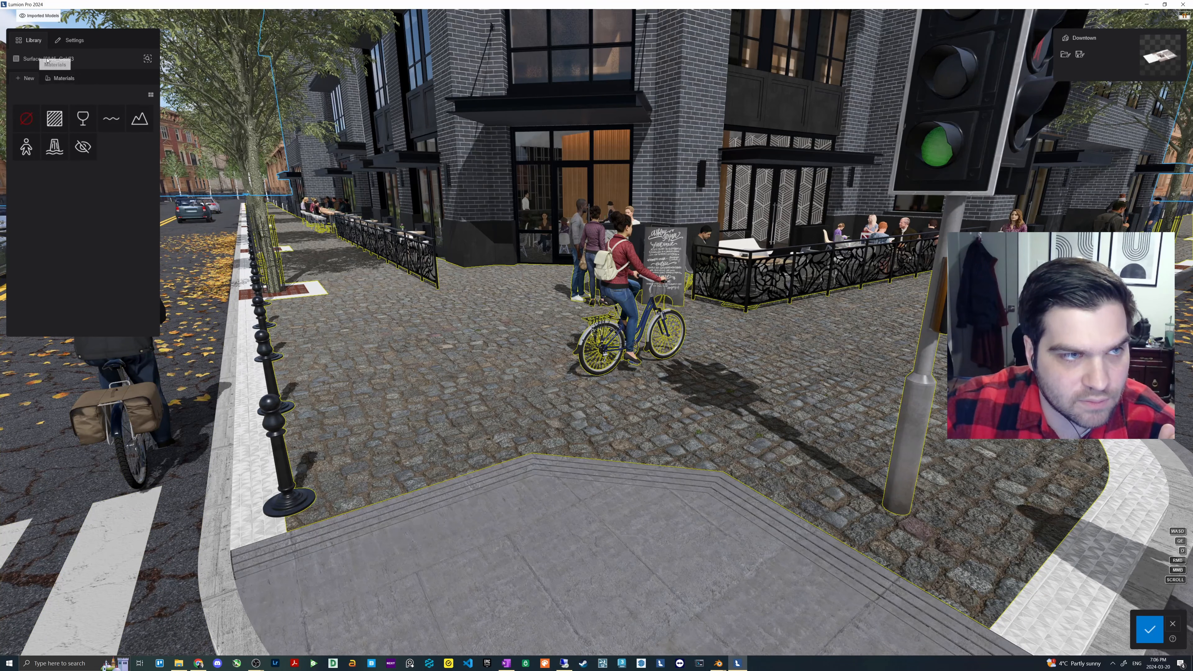
click(147, 59)
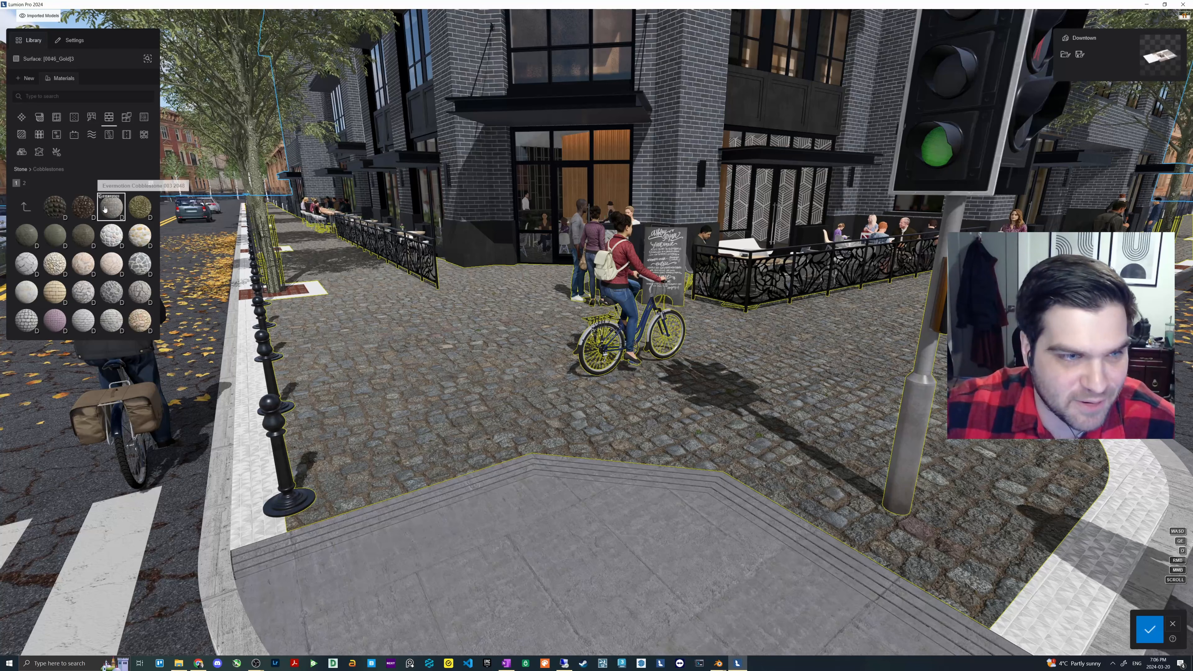
click(123, 194)
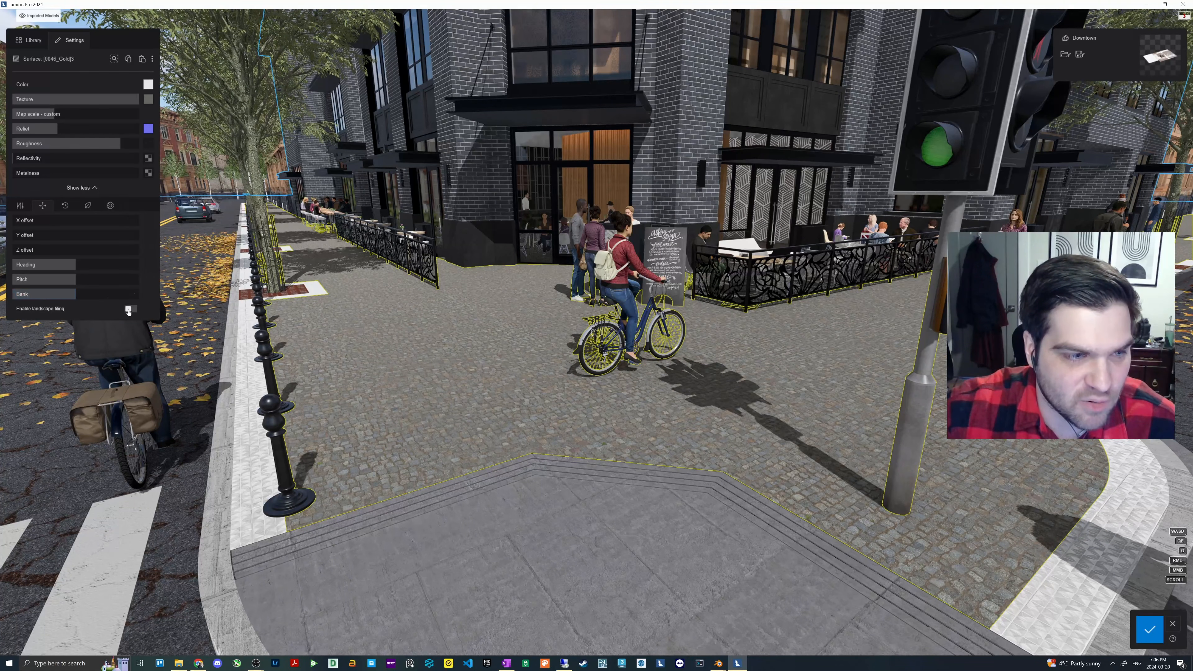
Increase the sidewalk cobblestone's map scale to about 12 m and enable landscape tiling for it.
scroll(599, 395, up, 3)
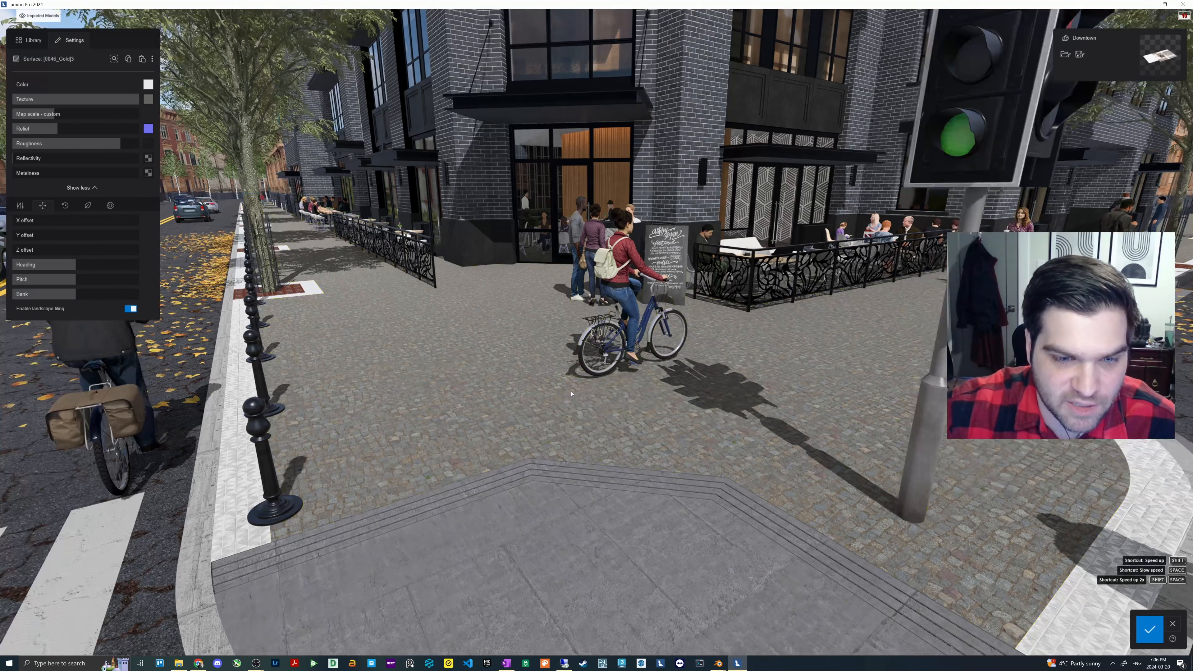
drag(49, 115, 66, 115)
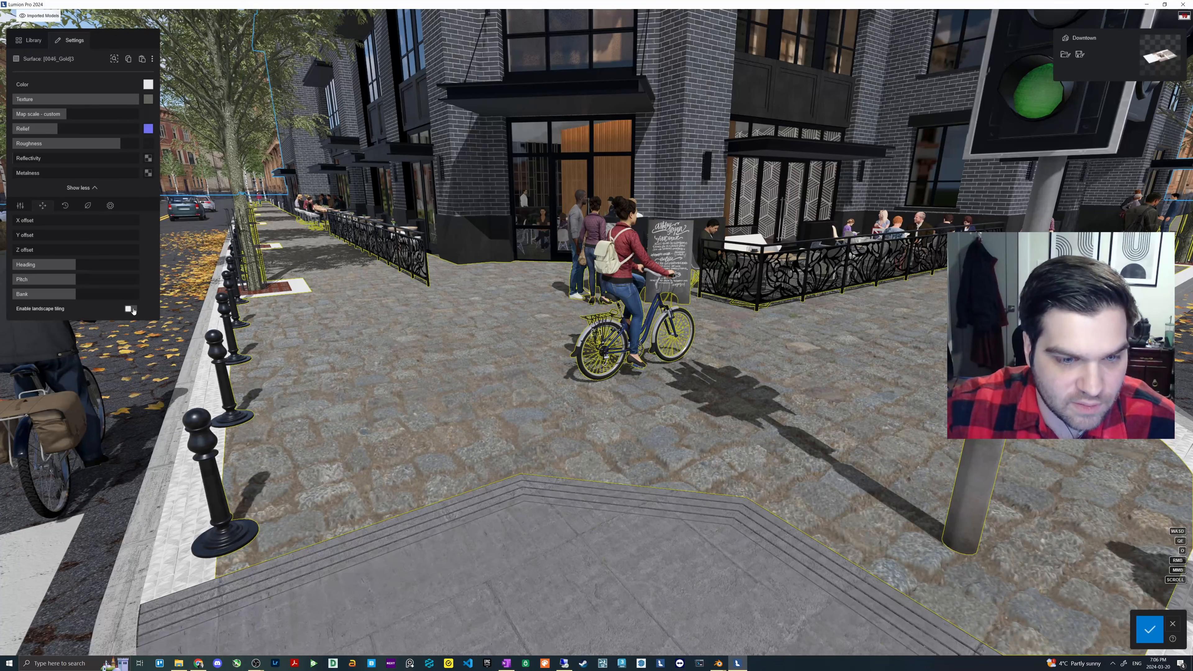
click(131, 309)
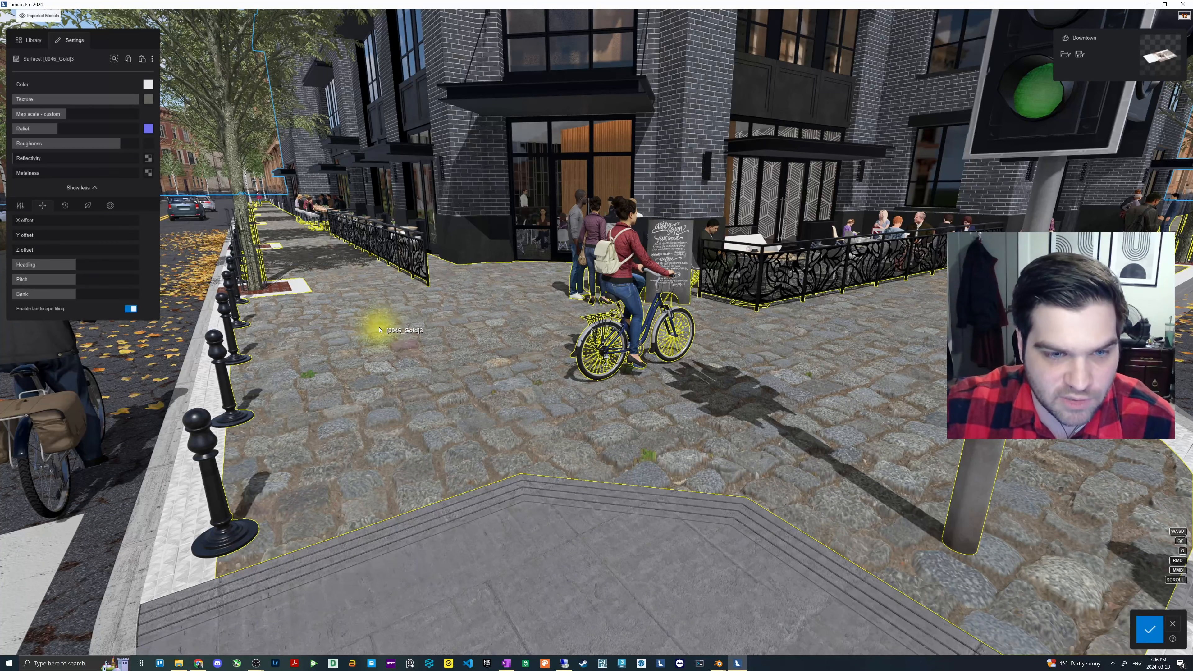
Replace the sidewalk's color texture with the numbered rainbow grid image and turn off landscape tiling.
click(149, 100)
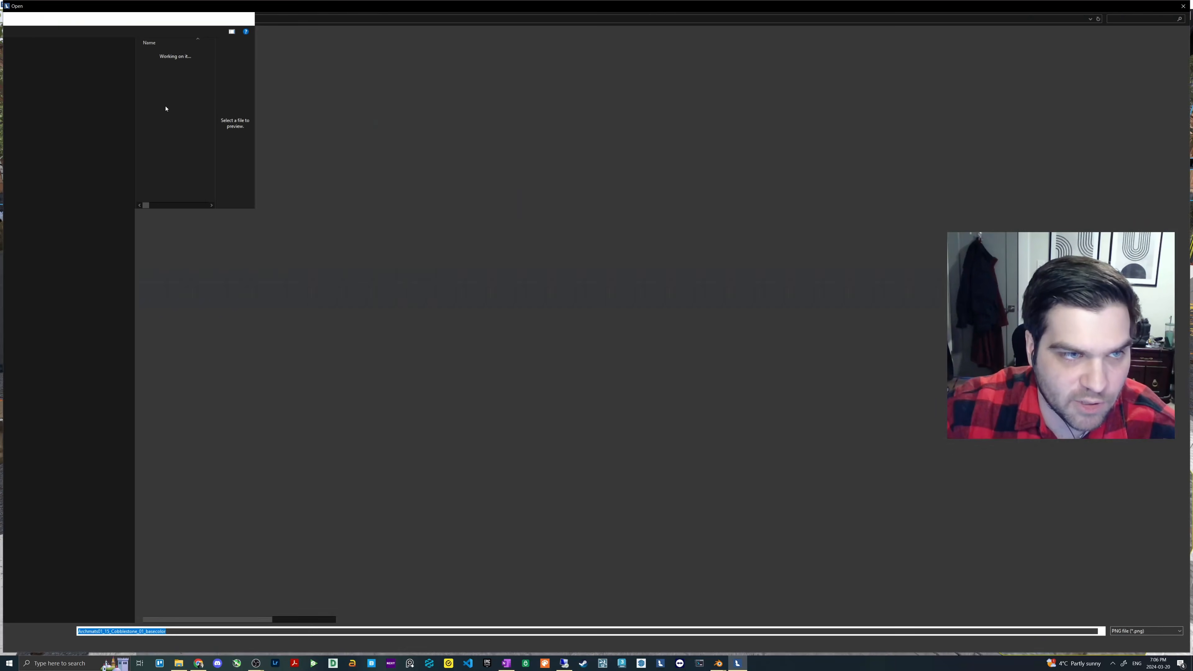
double_click(168, 389)
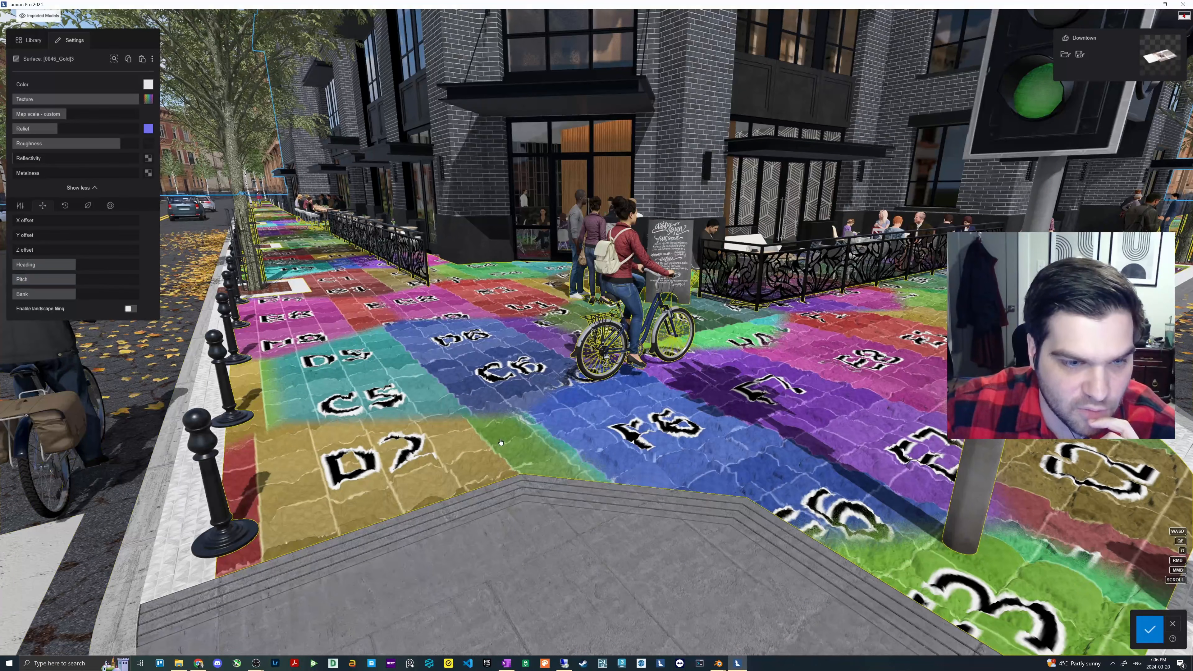
click(131, 309)
Set the sidewalk material's displacement to 0%.
key(s)
right_drag(503, 462, 404, 420)
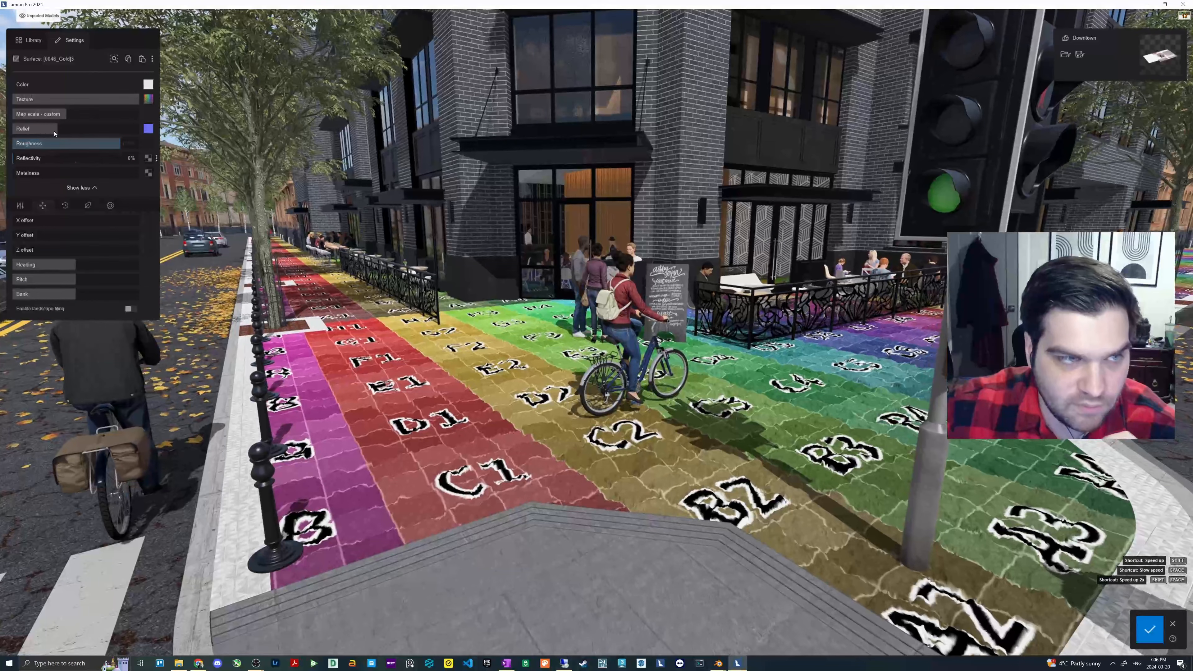
click(33, 210)
drag(35, 236, 13, 235)
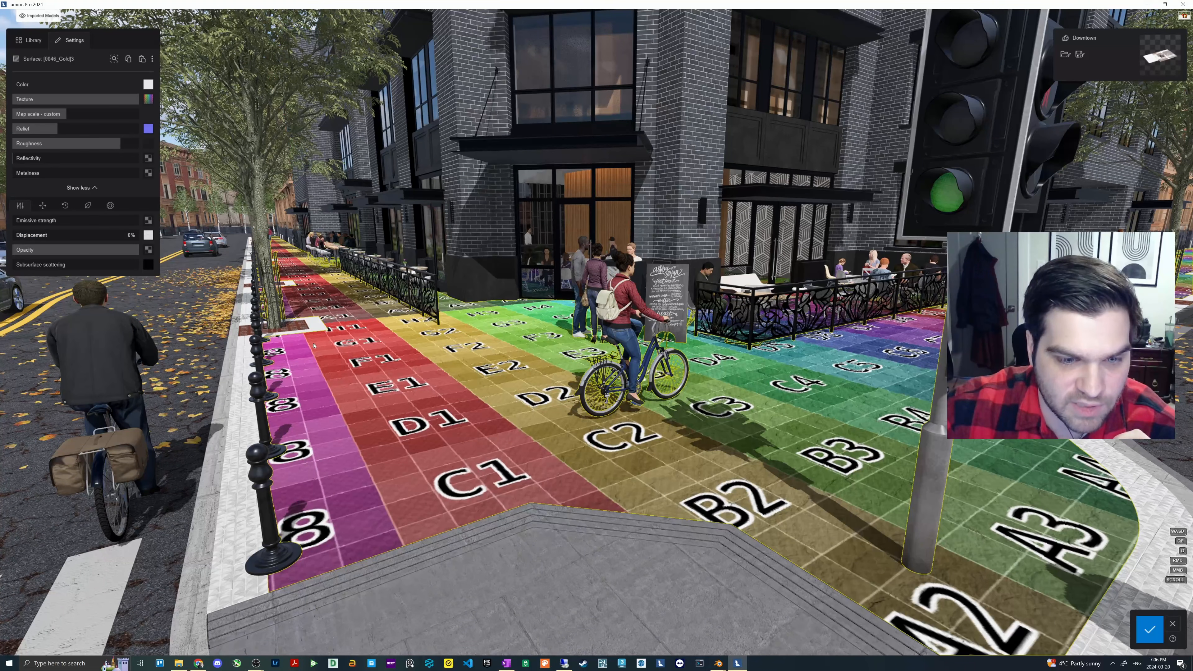
Examine how the numbered grid texture repeats along the sidewalk without landscape tiling, from several viewpoints.
right_drag(314, 345, 348, 393)
key(w)
key(s)
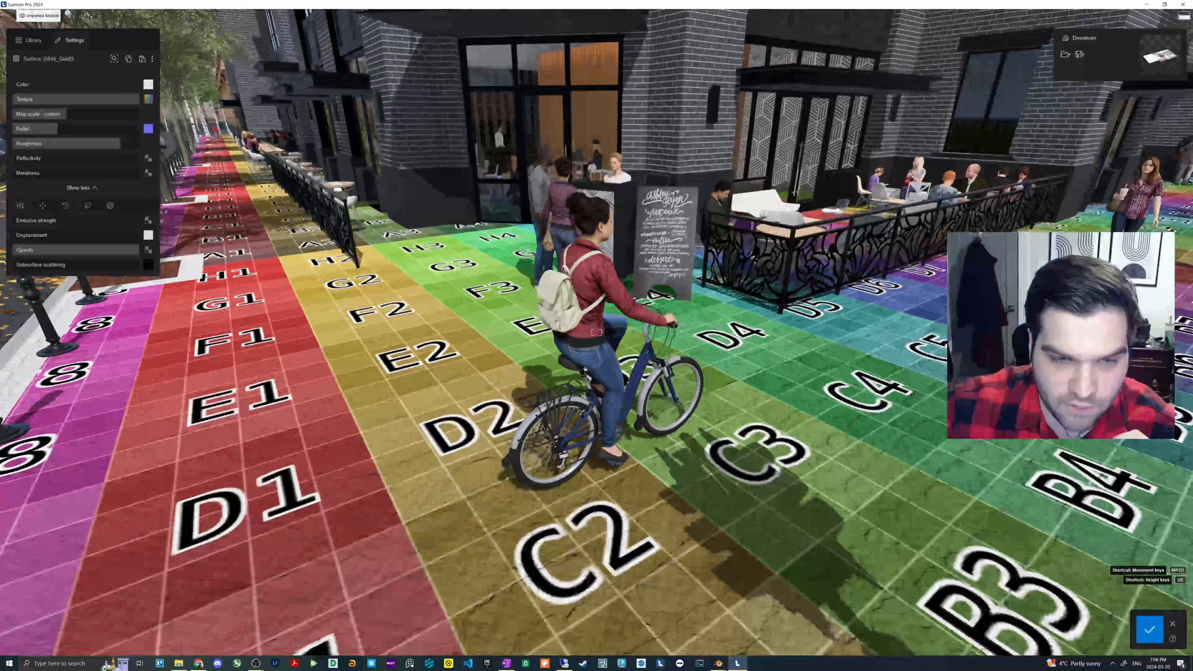
key(s)
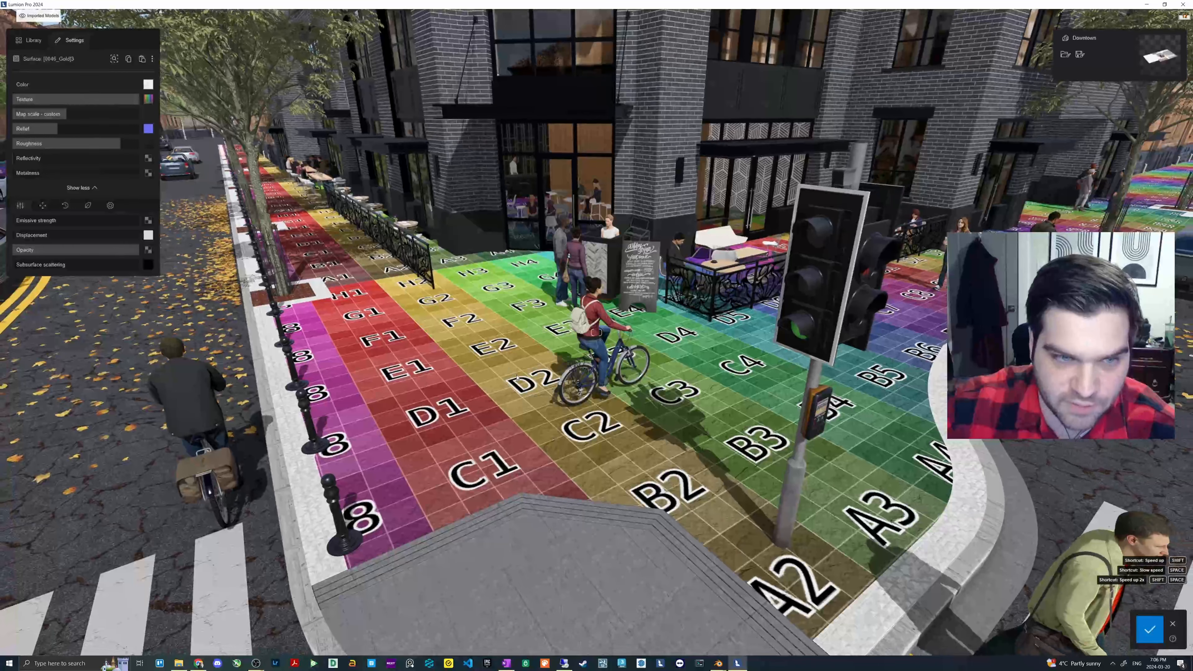
key(w)
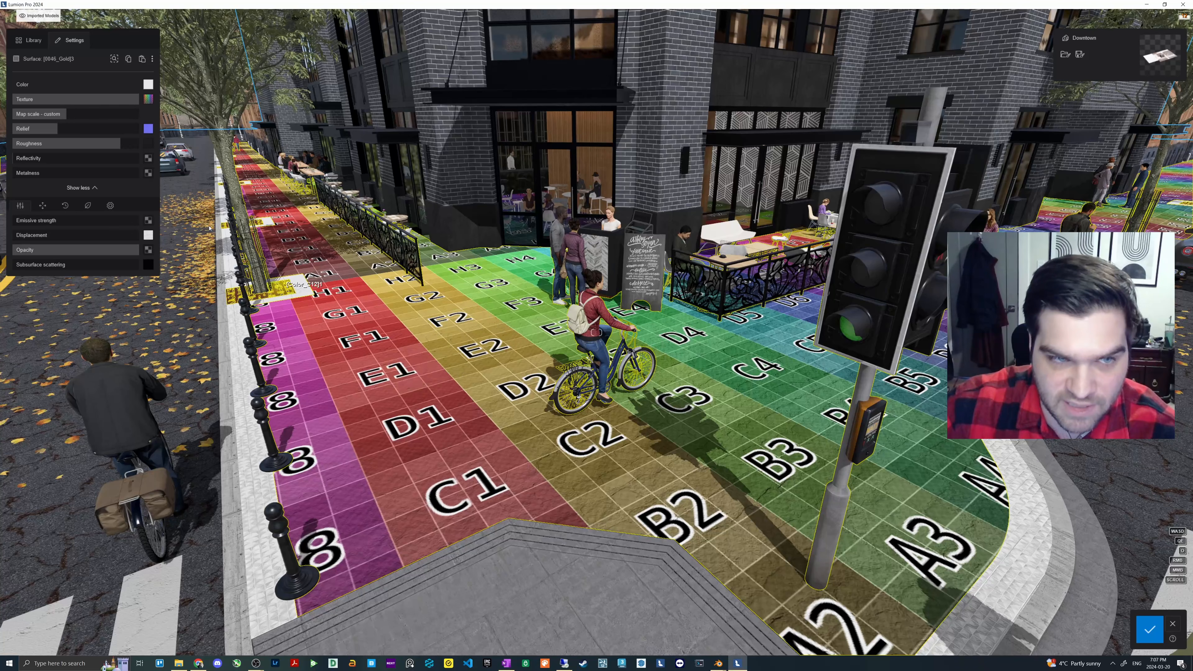
right_drag(379, 284, 465, 247)
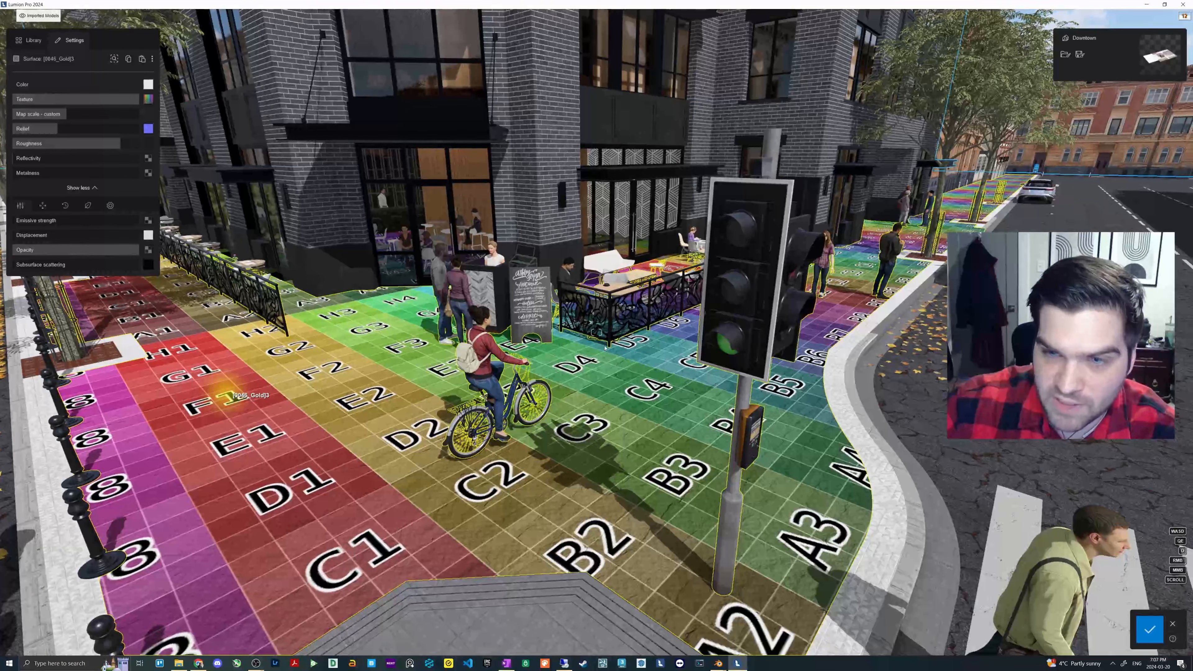
key(a)
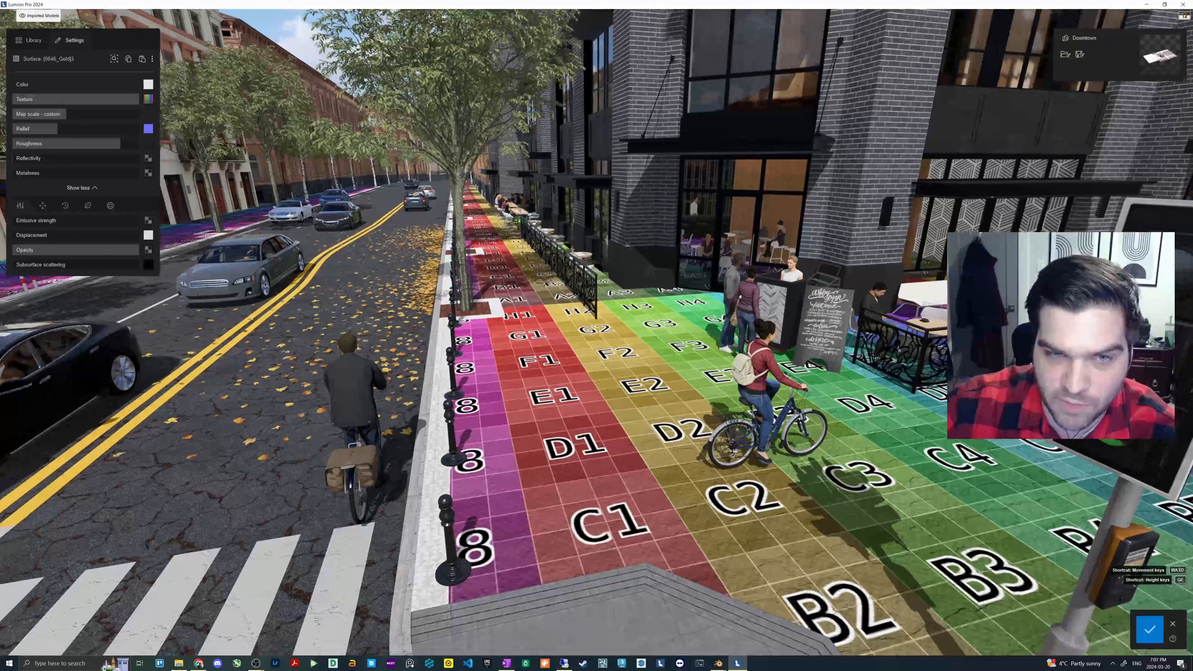
key(d)
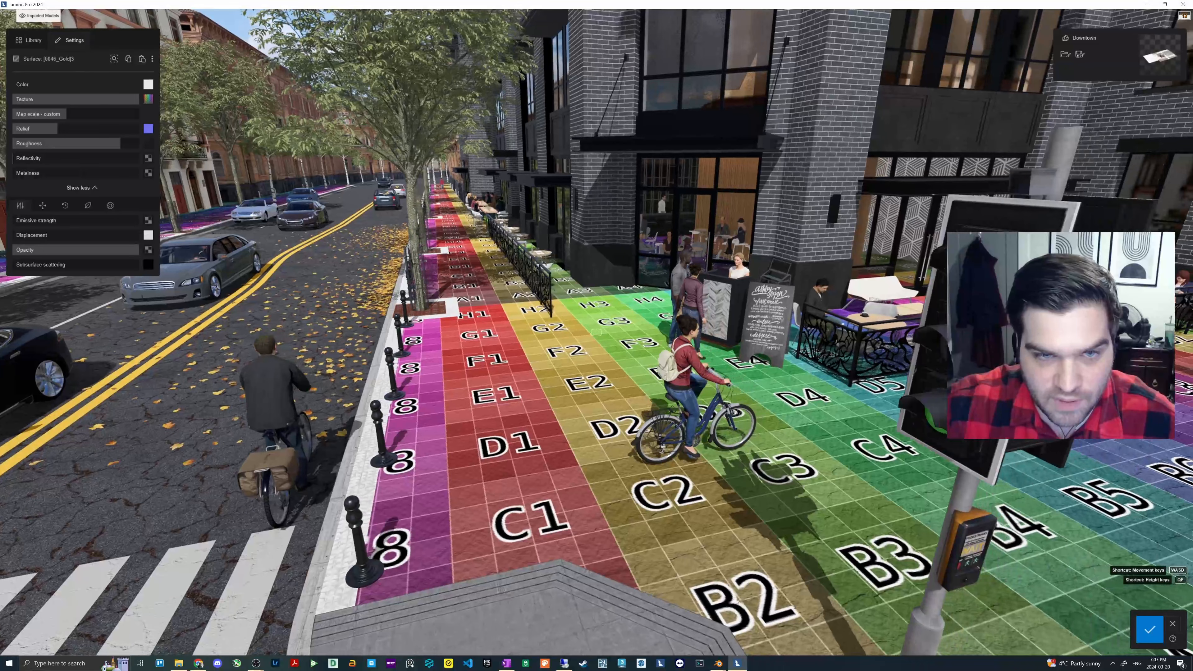
key(a)
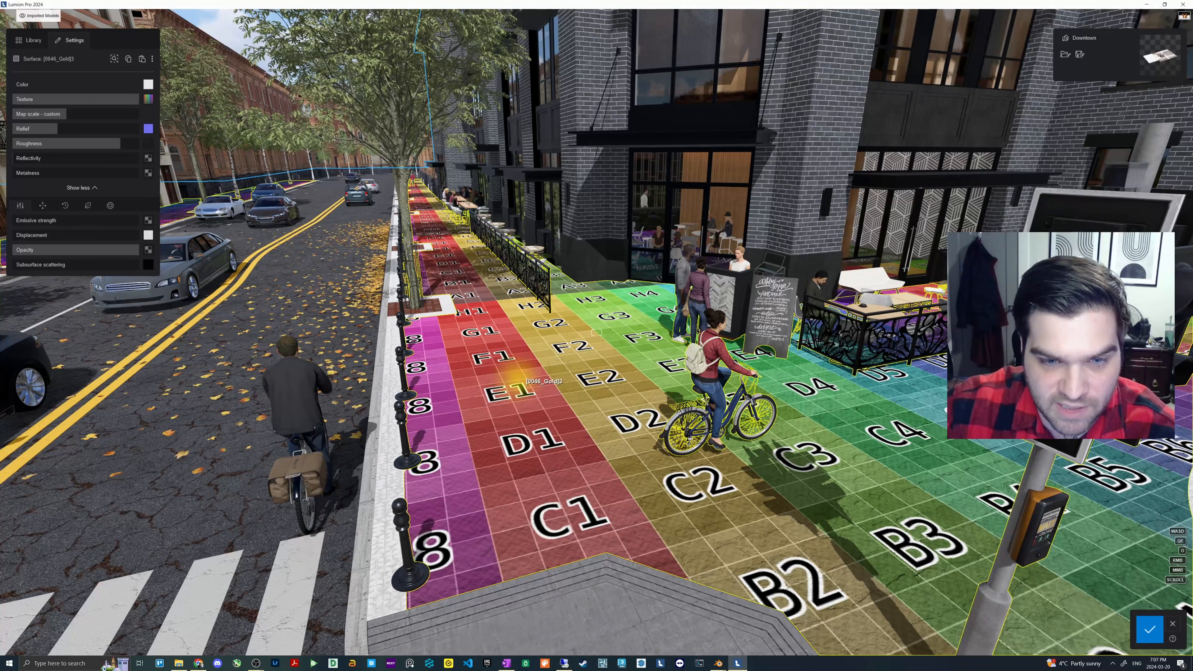
key(d)
Enable landscape tiling on the sidewalk's grid material and inspect the pattern around the corner.
click(42, 205)
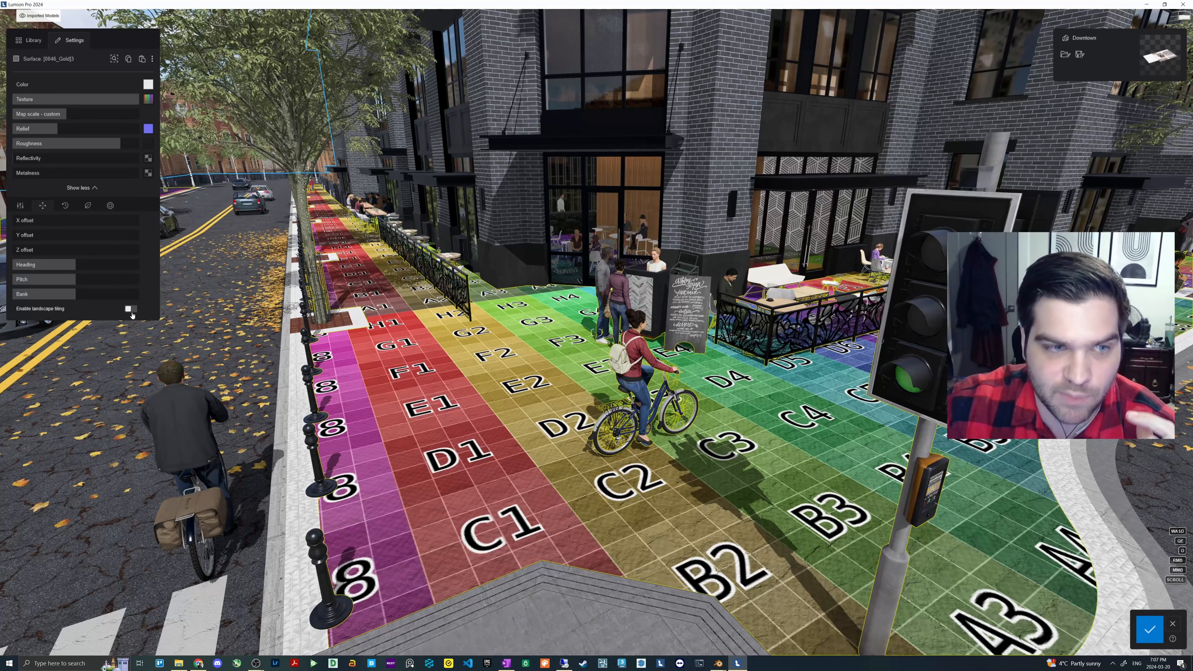
click(129, 309)
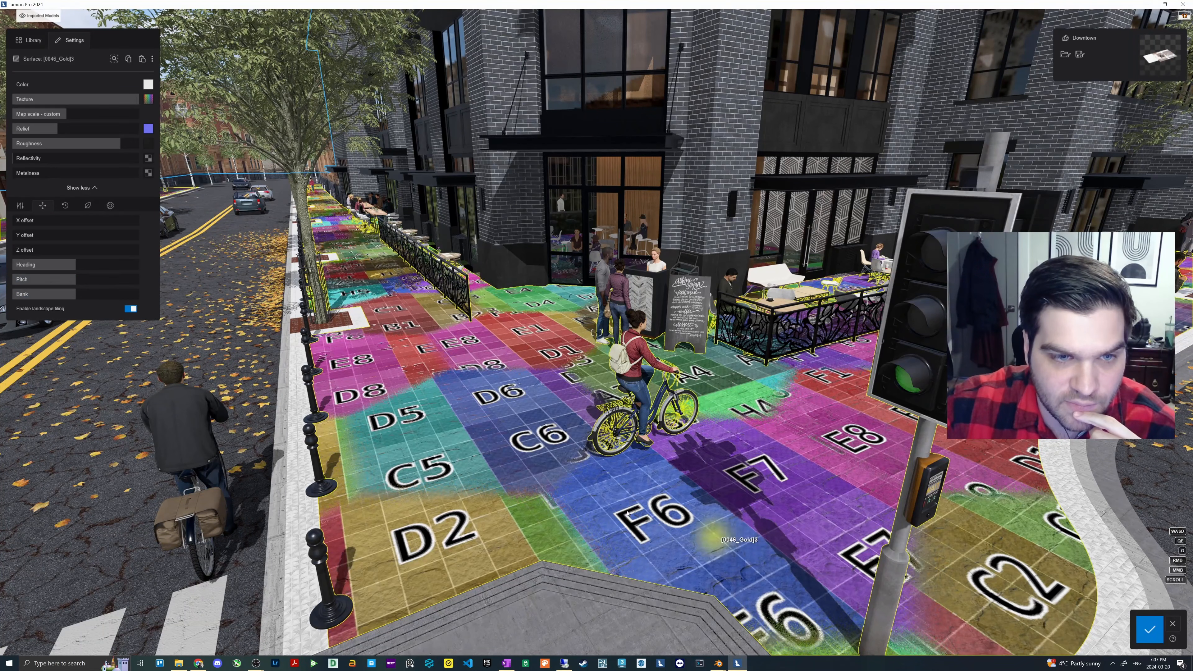
key(d)
key(d)
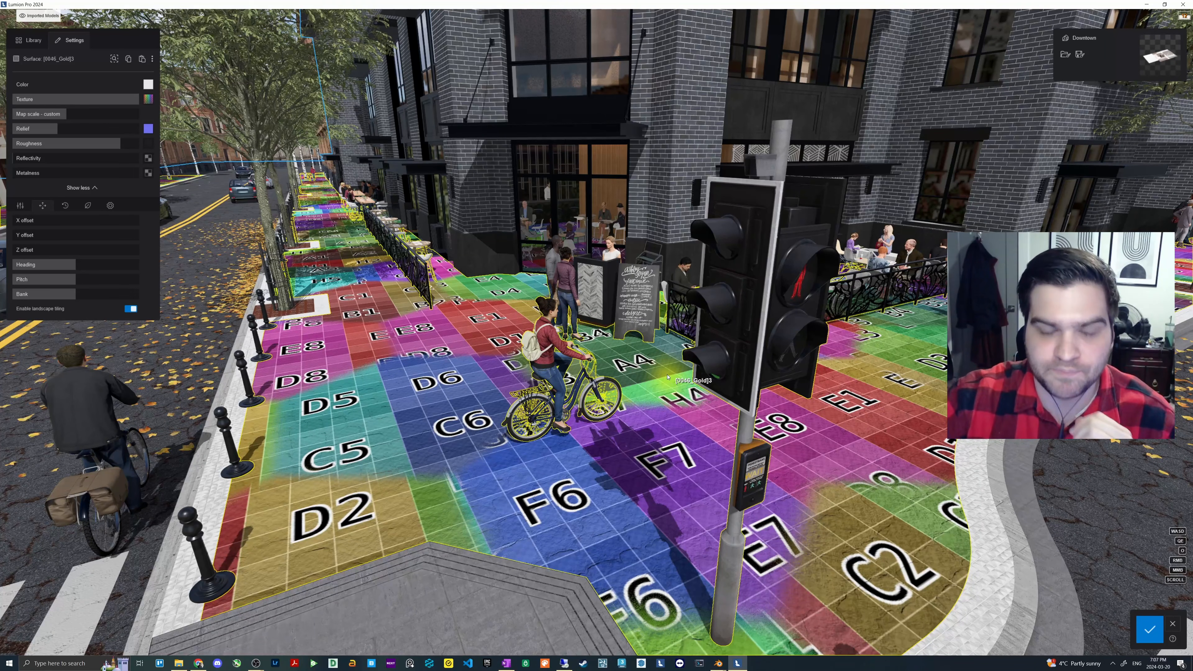
key(a)
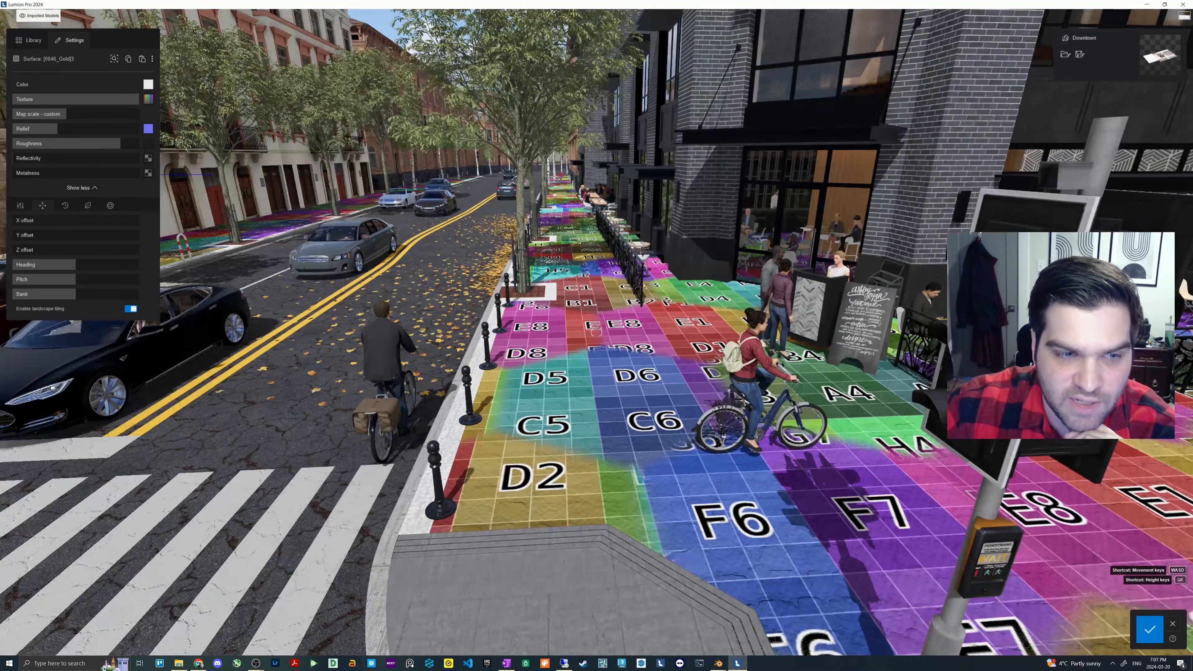
right_drag(596, 333, 671, 332)
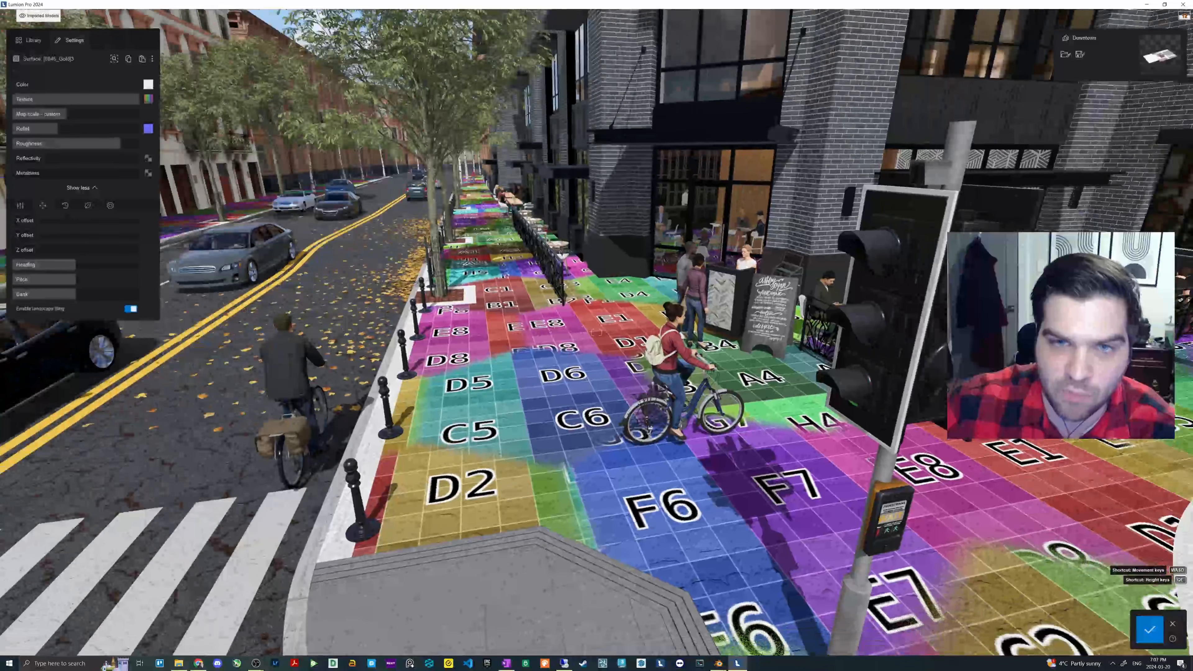
right_drag(671, 180, 746, 180)
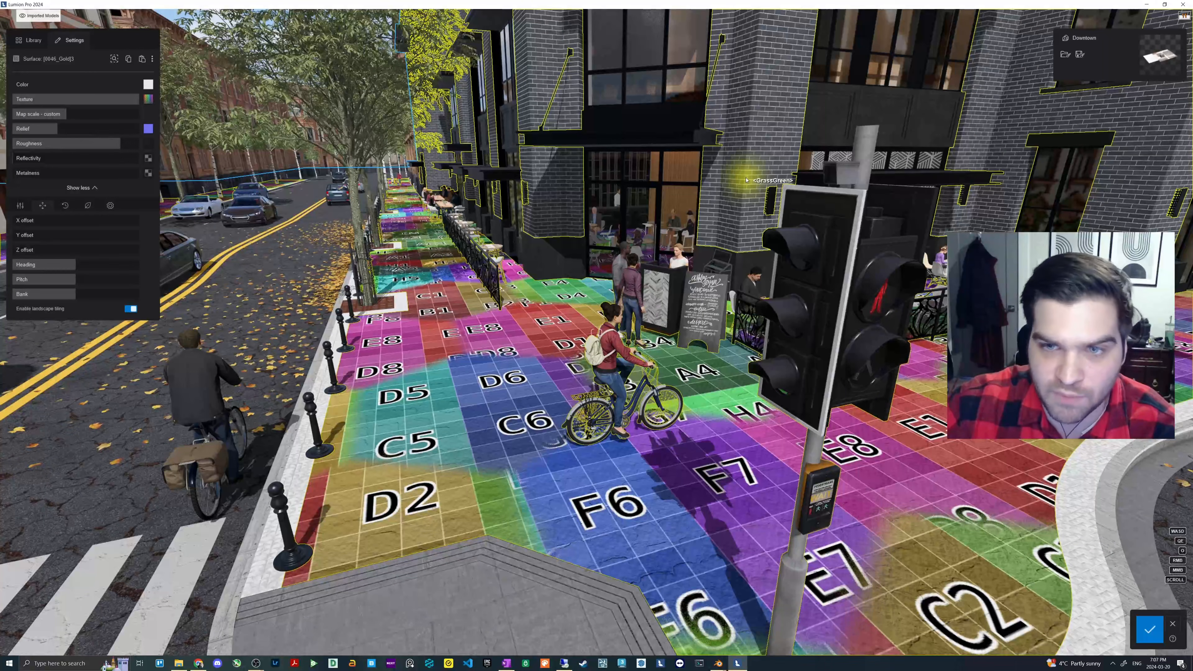
Enable landscape tiling on the building's gray brick material and inspect the facade up close.
click(746, 180)
click(134, 309)
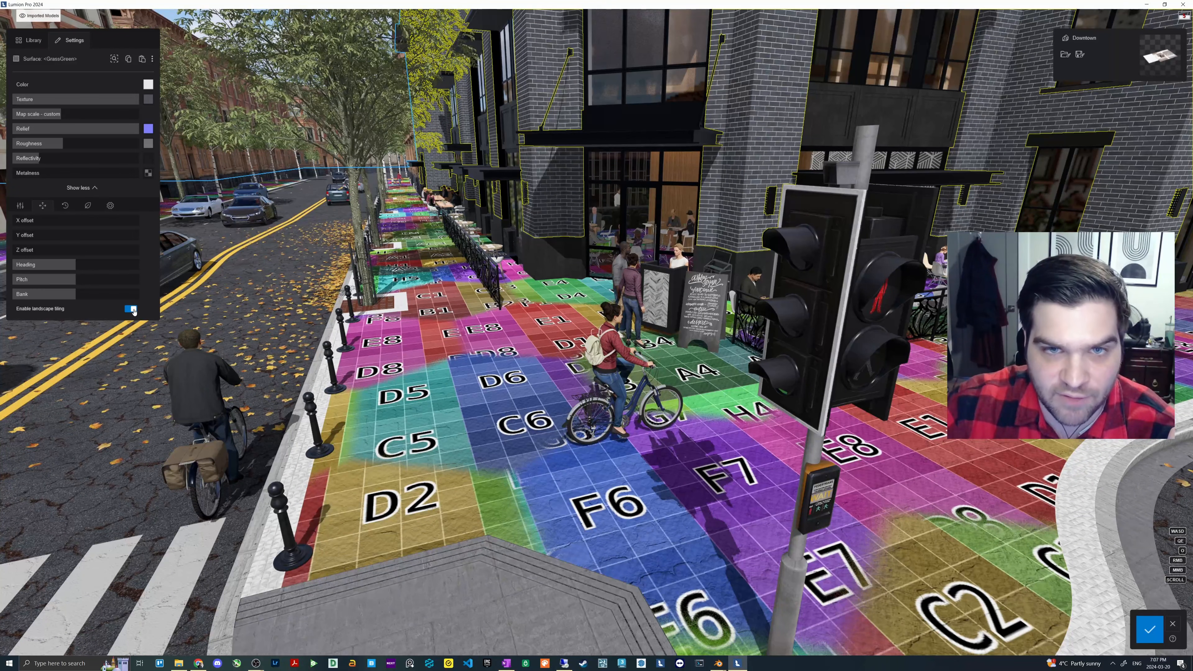
right_drag(596, 333, 704, 174)
key(w)
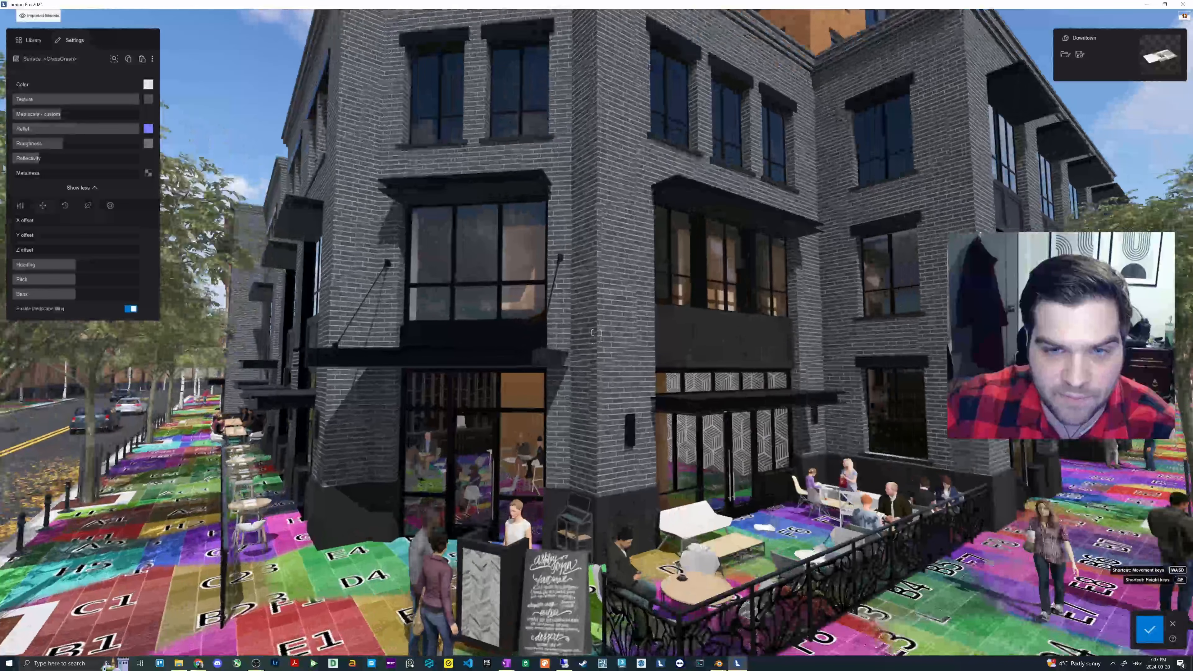
key(w)
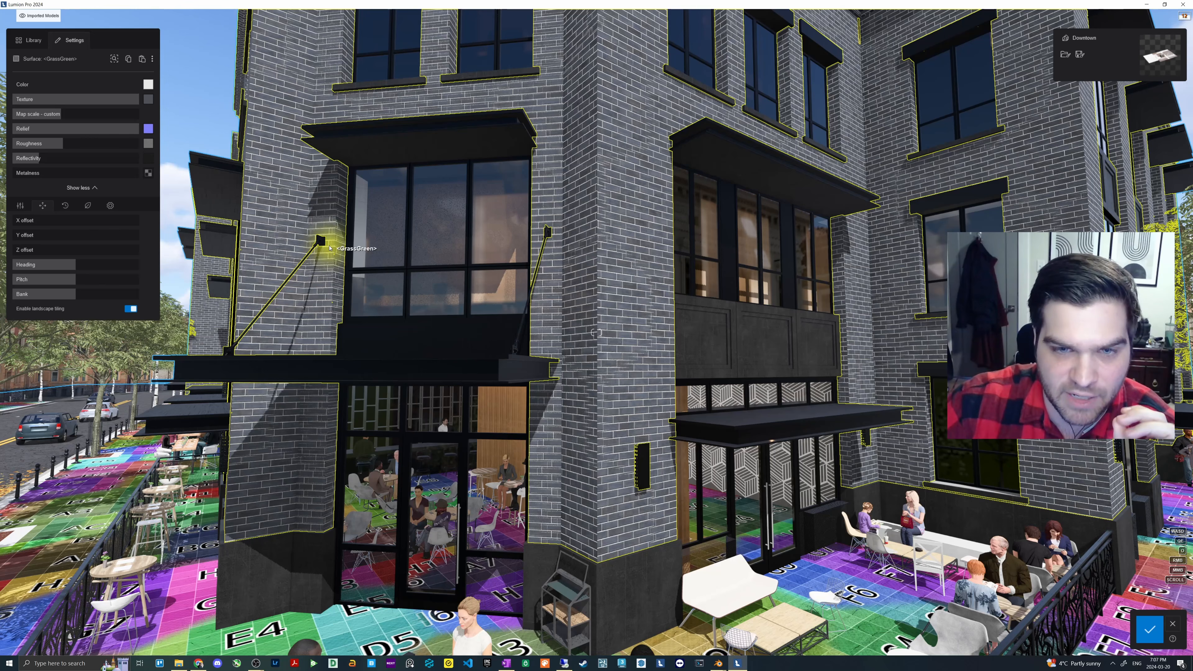
key(s)
right_drag(499, 260, 497, 362)
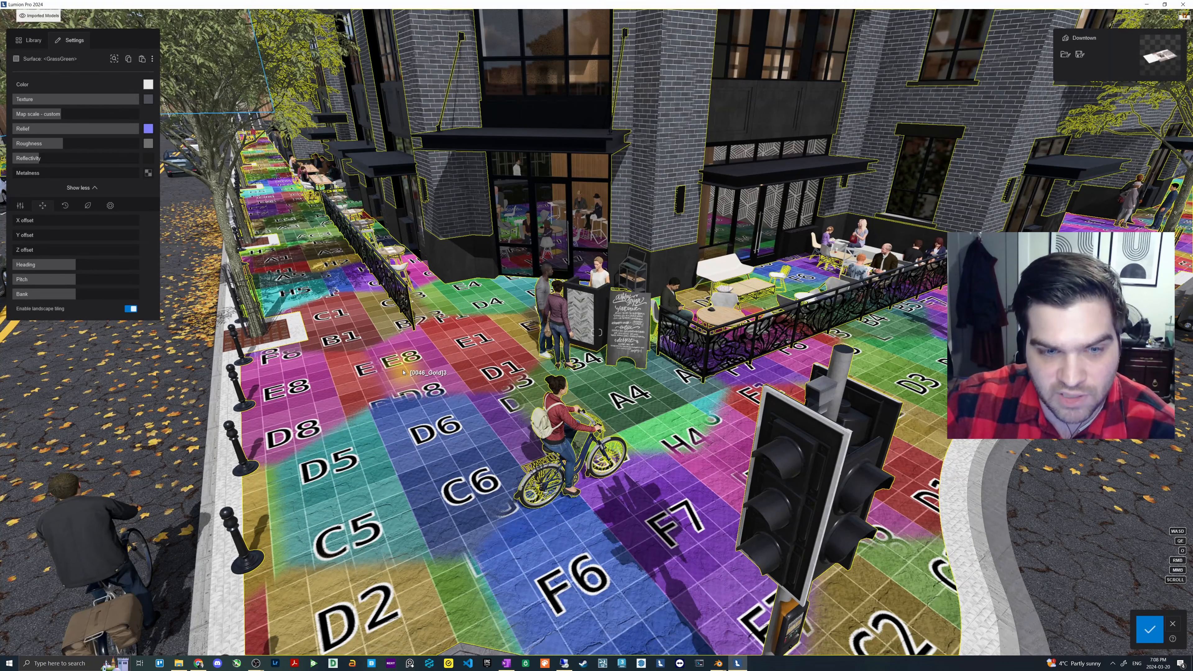
Return to the sidewalk's grid material and check its map scale.
click(128, 310)
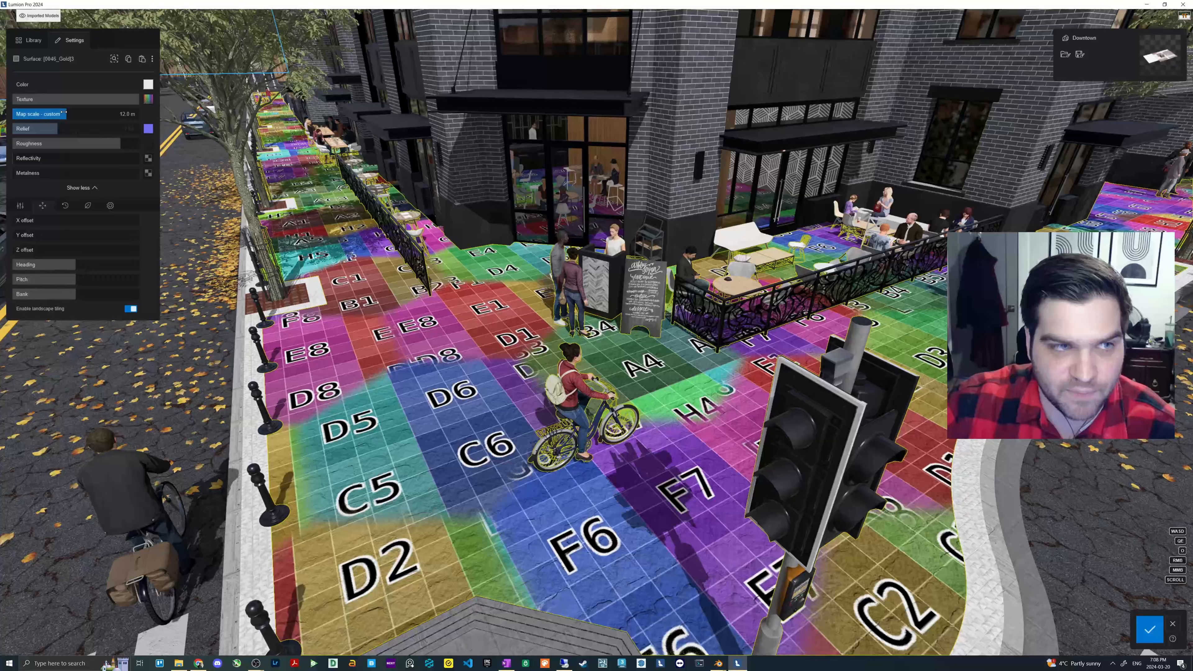
mouse_move(61, 114)
mouse_down()
mouse_move(3, 109)
mouse_move(65, 114)
mouse_up()
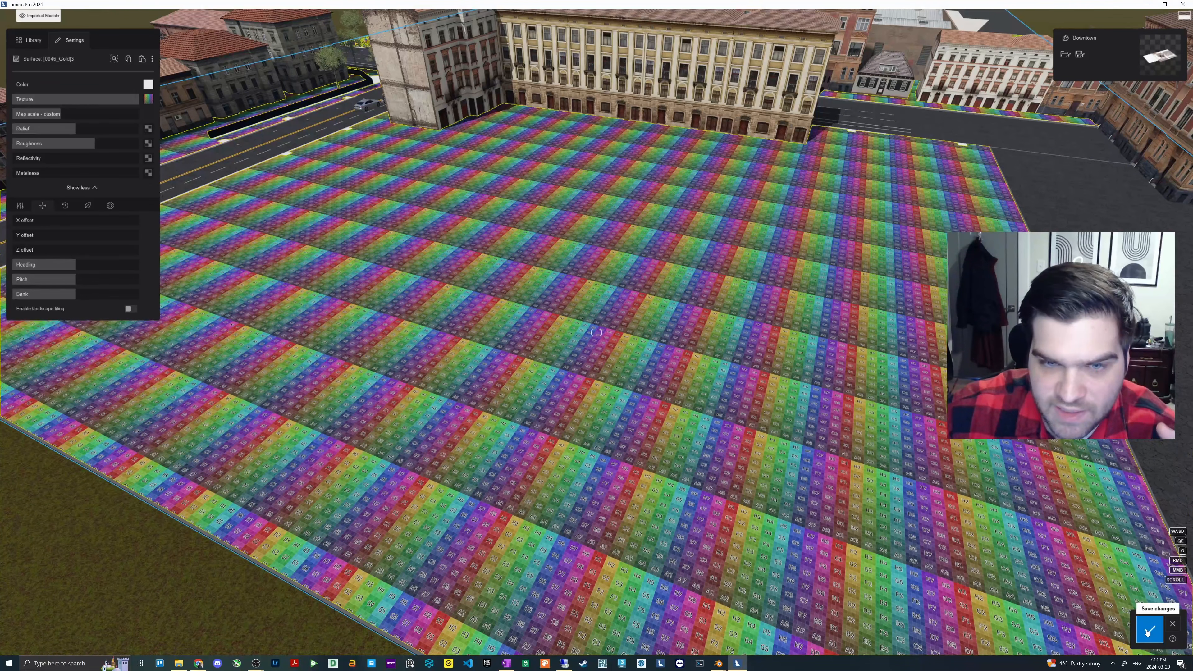
Enable landscape tiling on the grid material covering the large open ground area beside the buildings.
key(s)
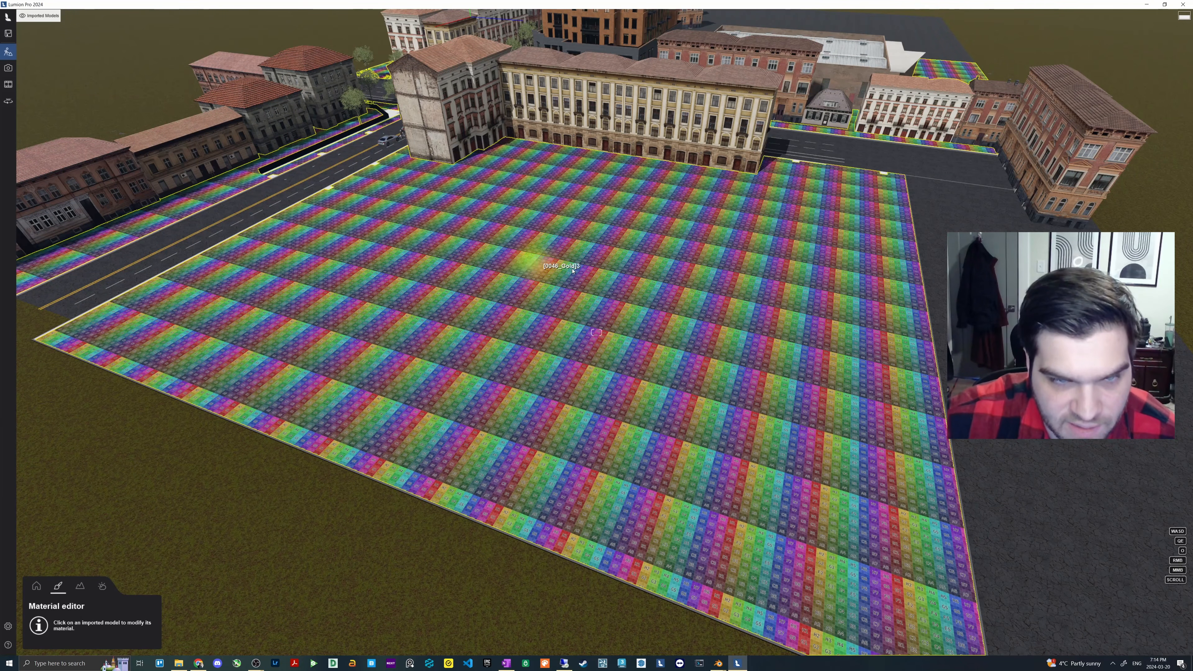
key(w)
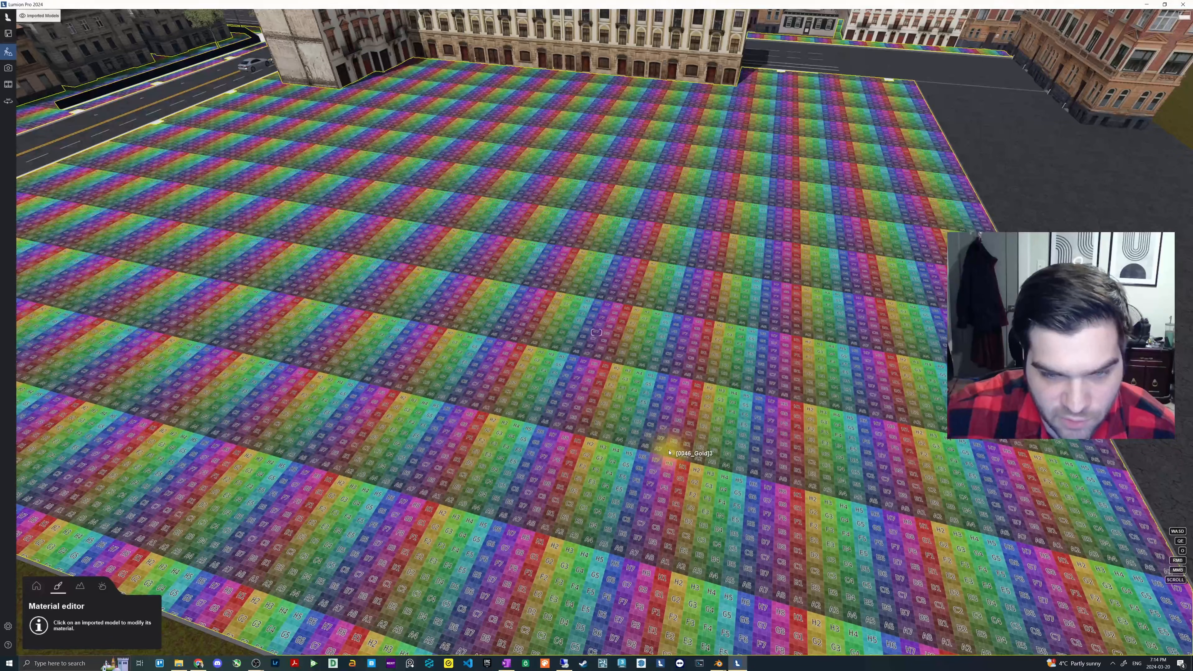
key(s)
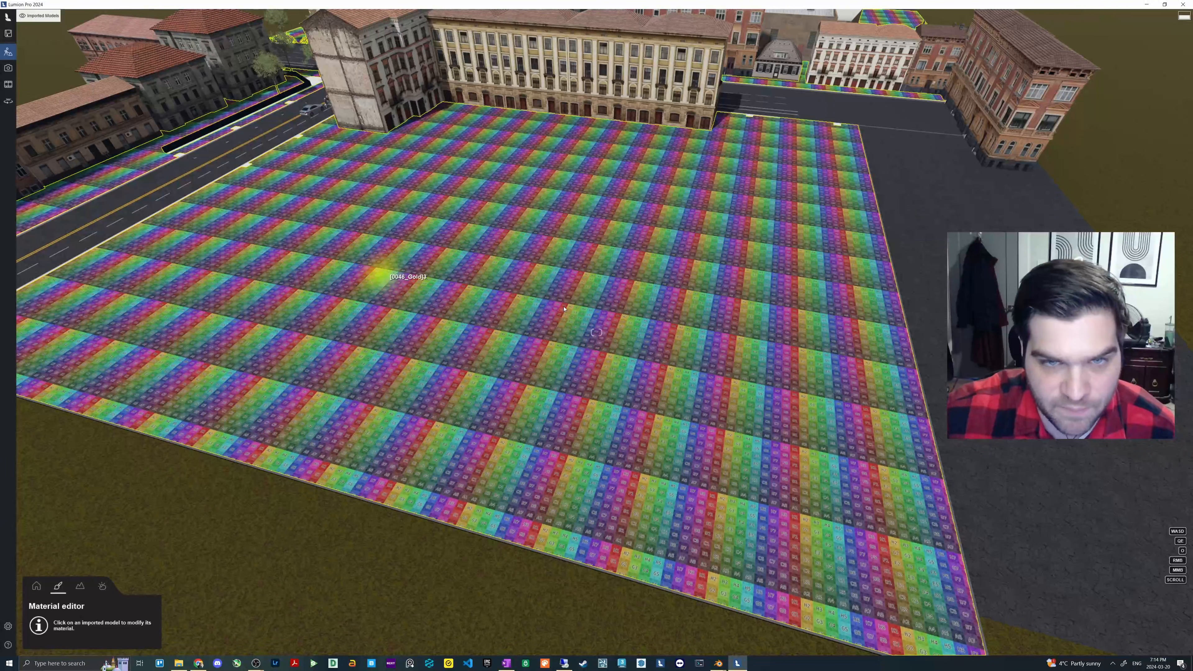
click(540, 311)
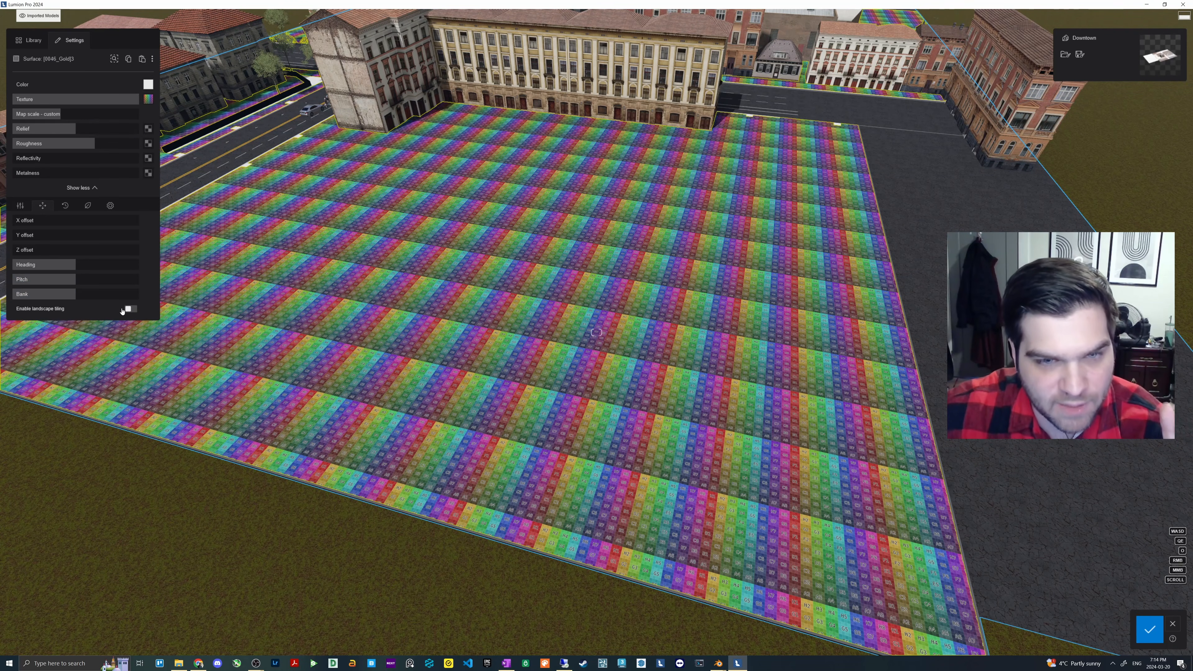
click(124, 309)
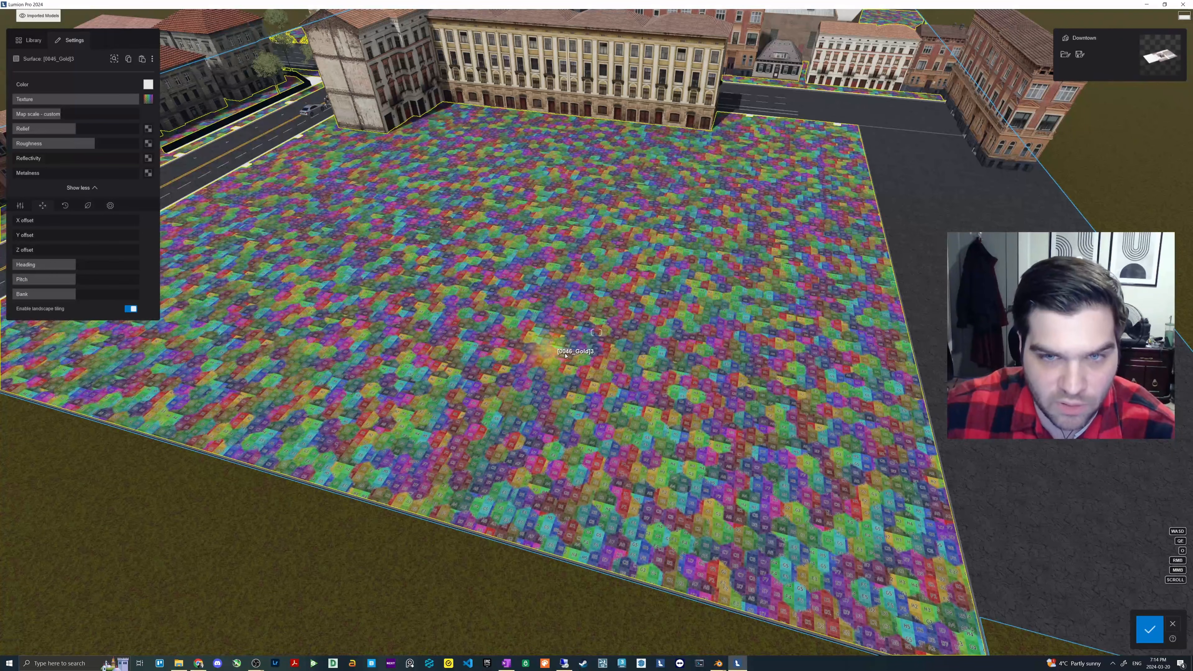
Examine the landscape-tiled grid pattern on the large open ground, both up close and from a distance beside the buildings.
key(w)
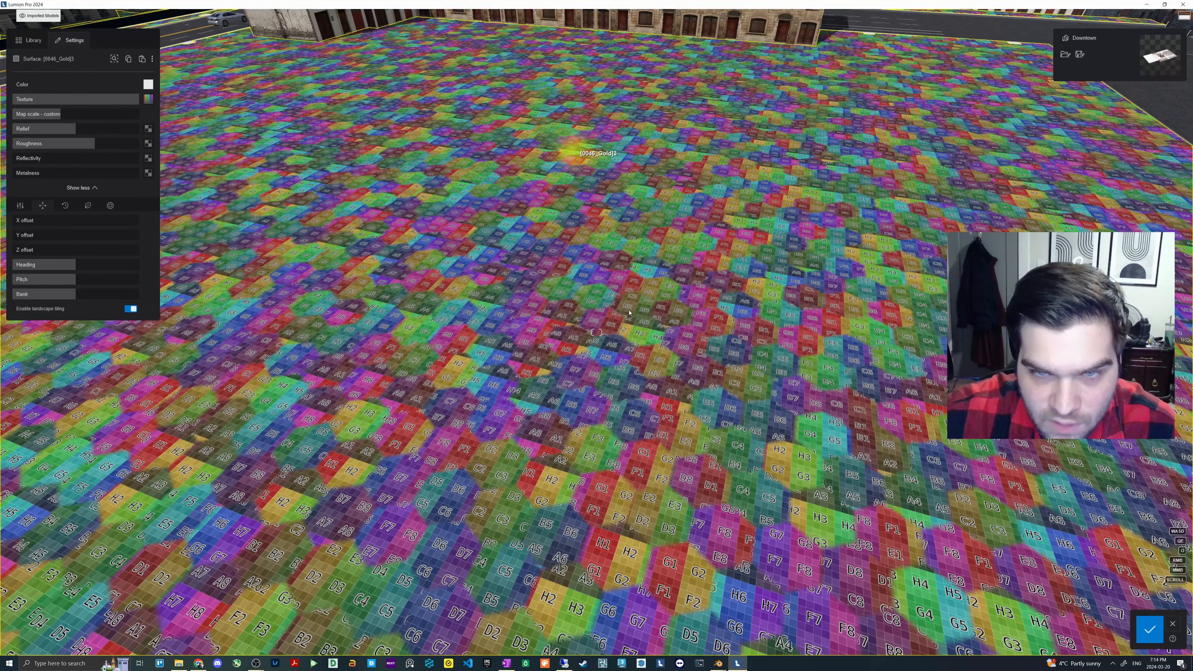
right_drag(629, 312, 693, 319)
key(s)
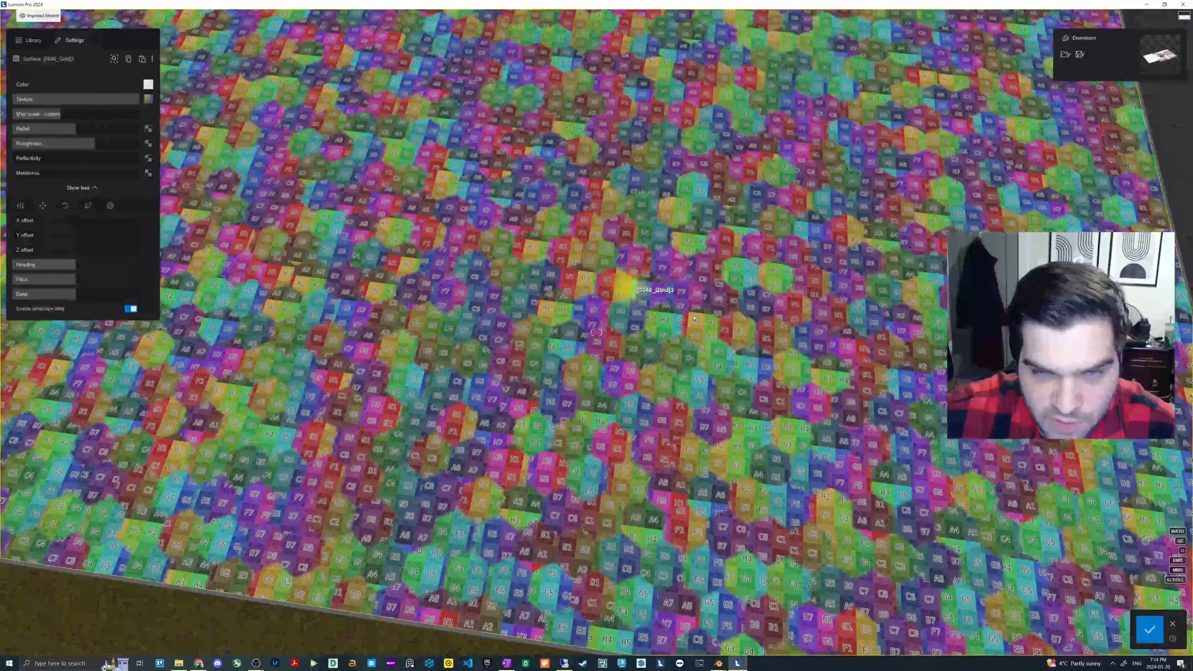
key(q)
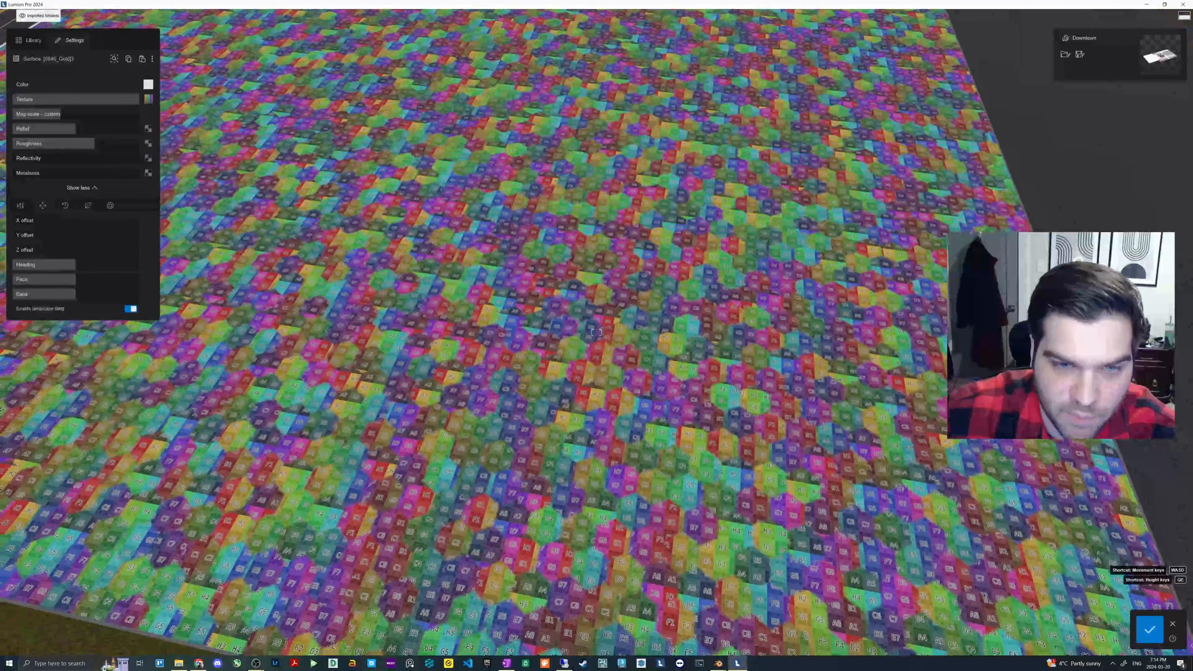
key(s)
key(w)
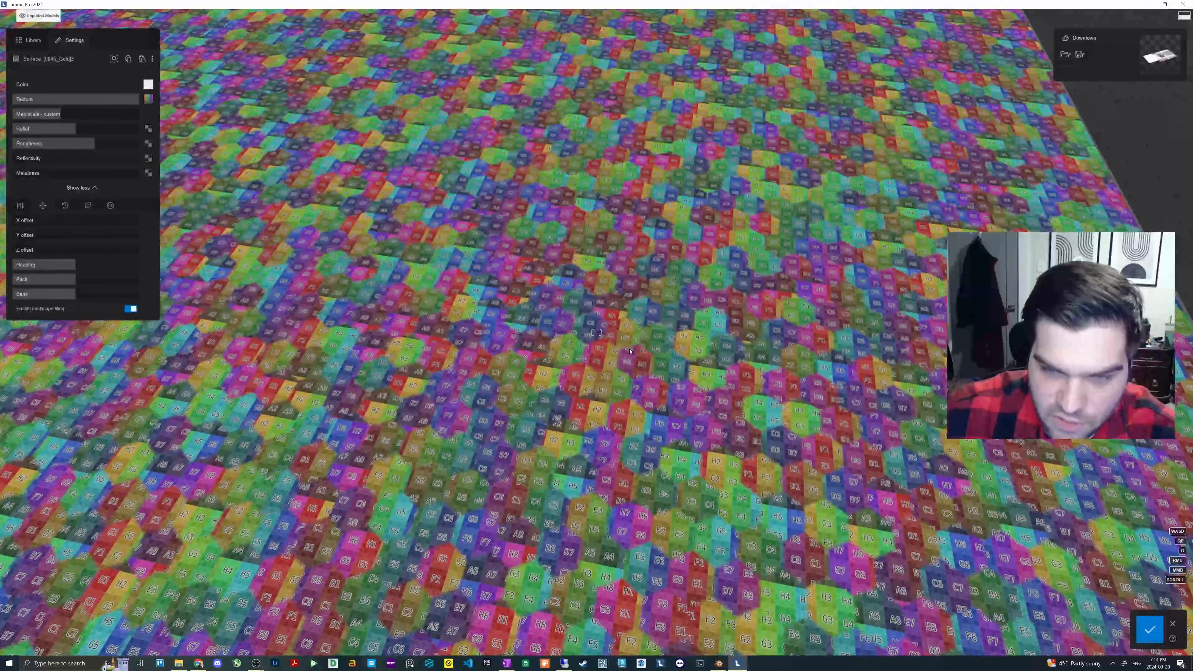
key(s)
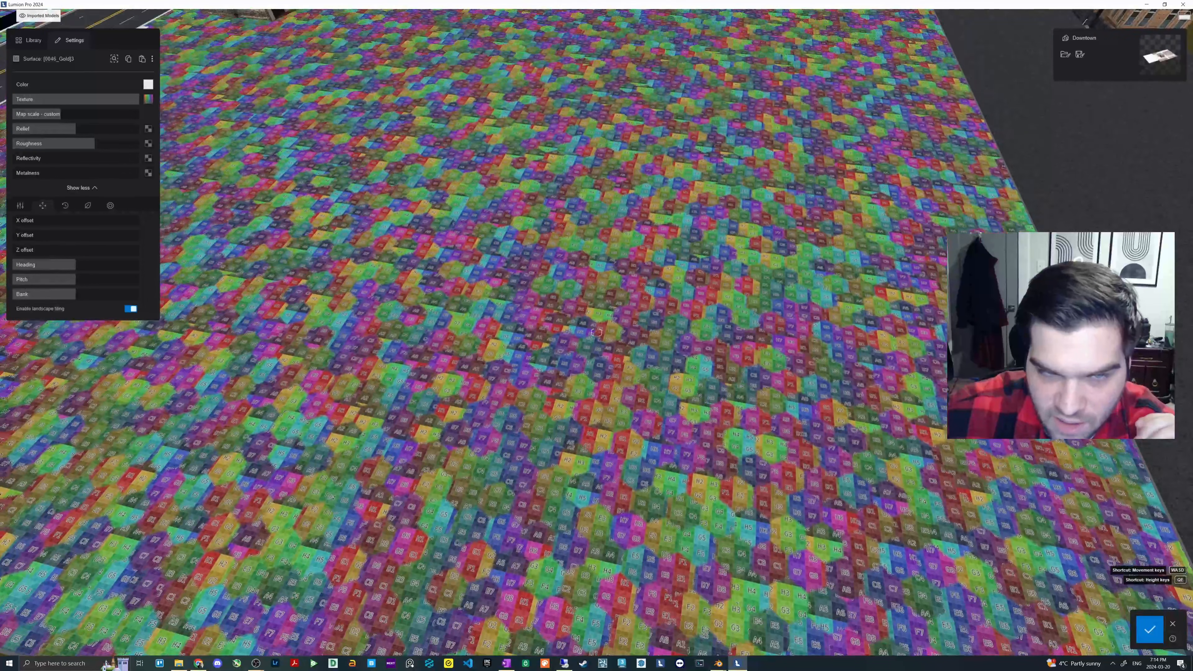
key(s)
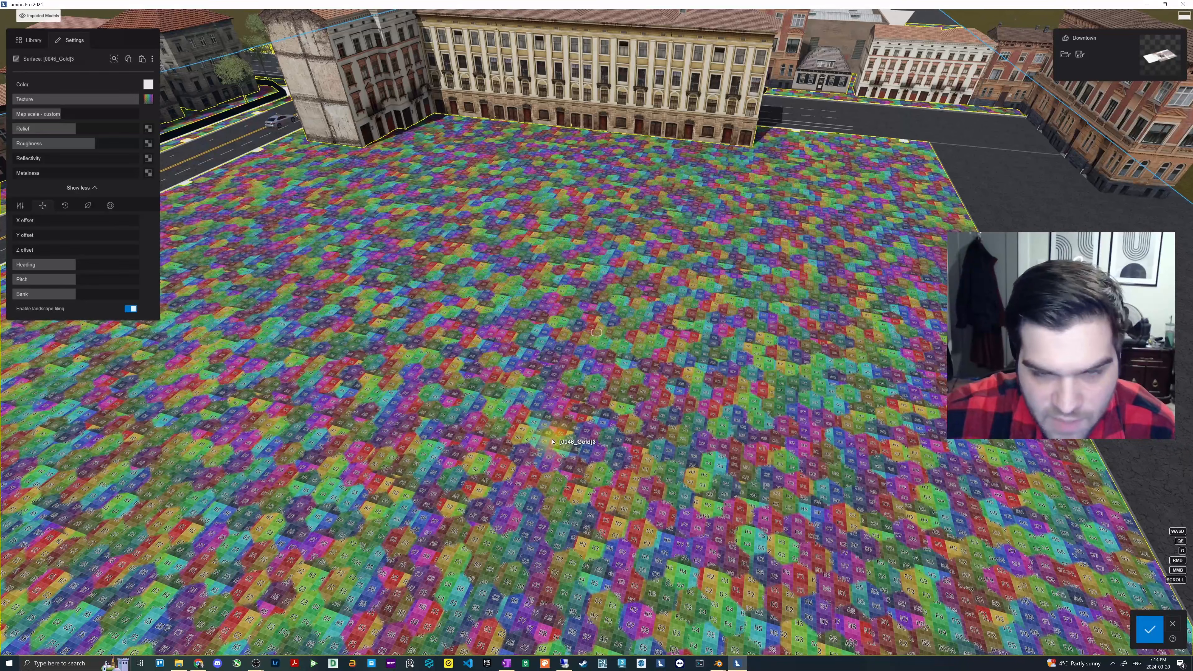
right_drag(552, 441, 626, 410)
key(w)
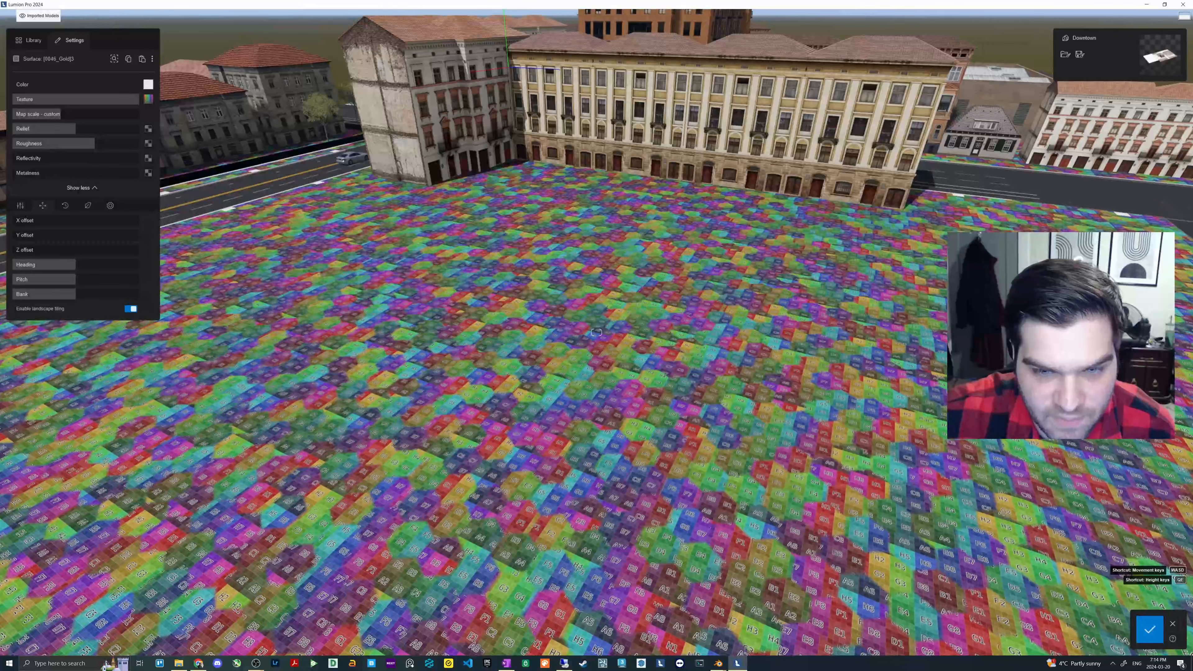
right_drag(626, 410, 620, 386)
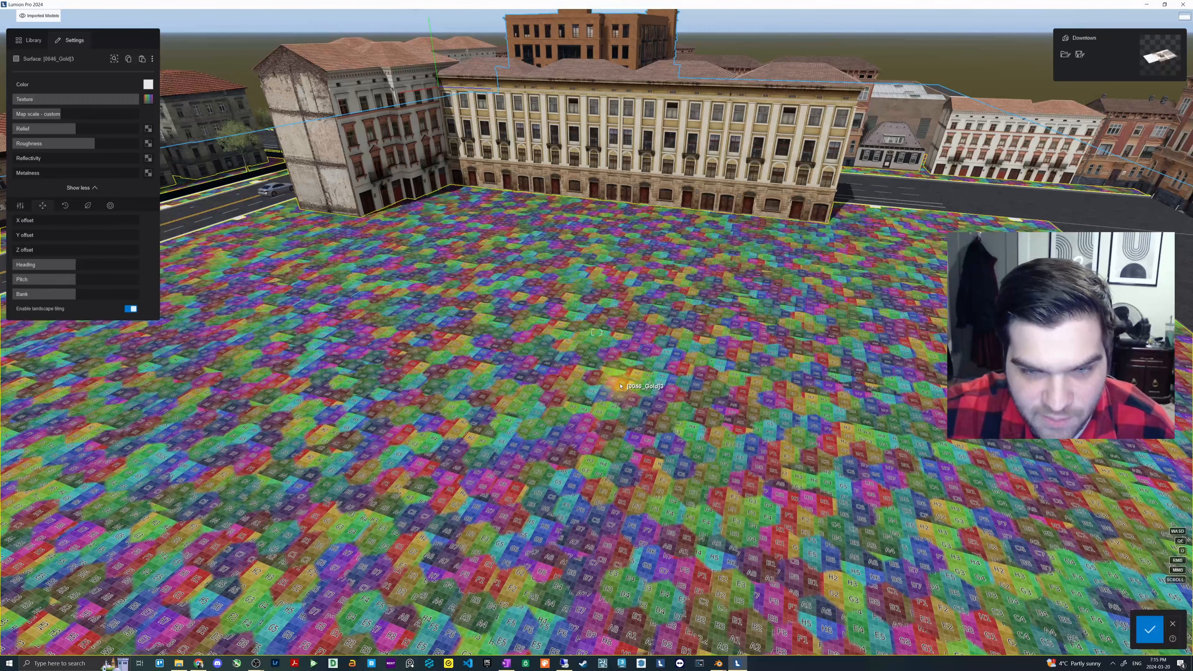